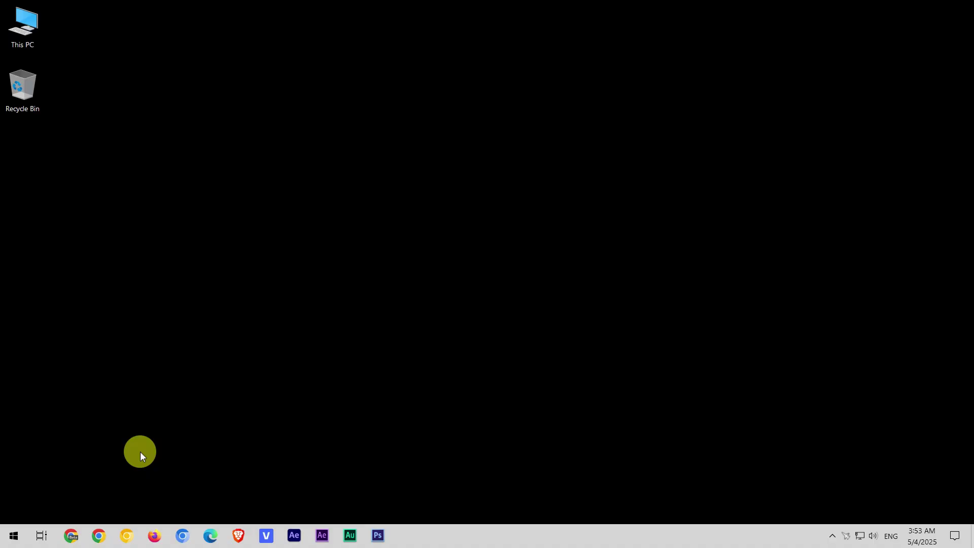
# Download the HiAlgo BOOST v5.0 installer from the HiAlgo Downloads page in Chrome.
pyautogui.click(114, 537)
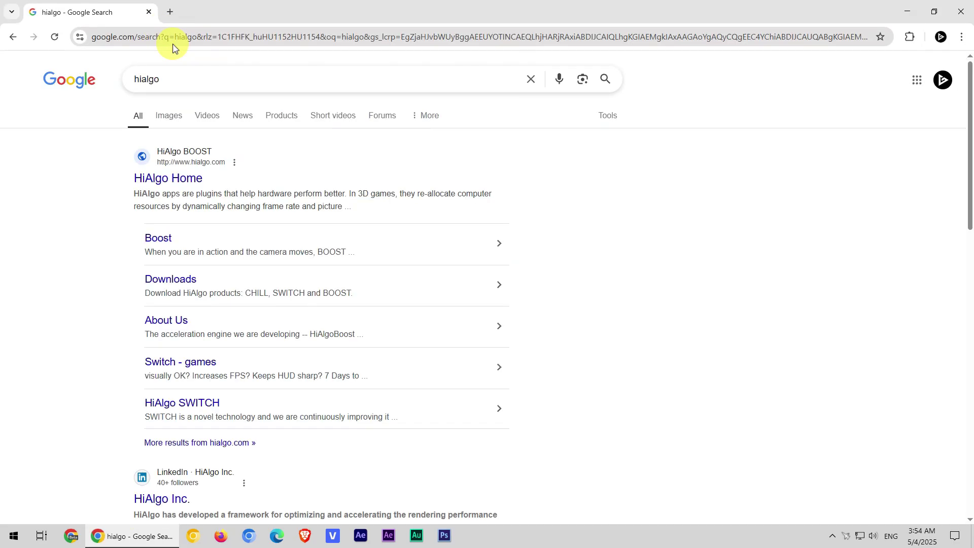
pyautogui.click(170, 280)
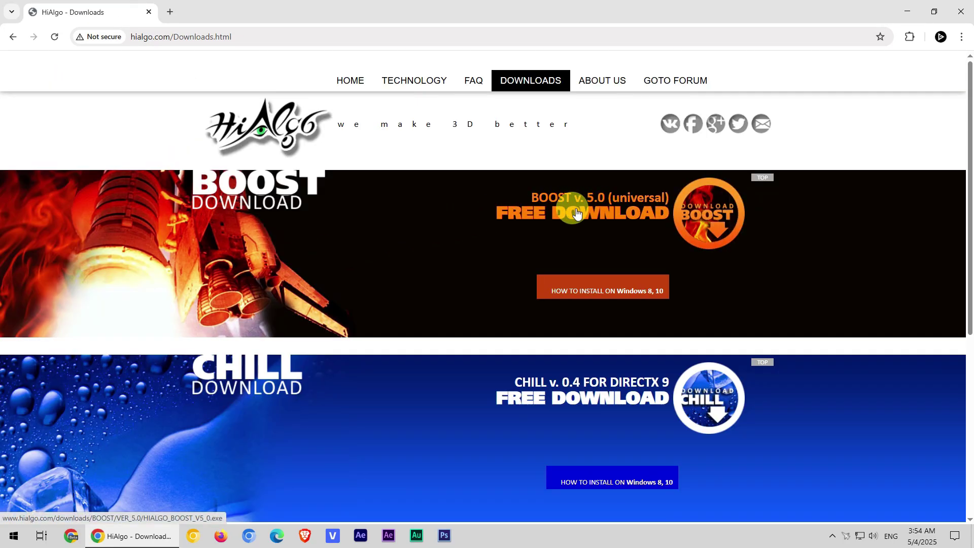
pyautogui.click(576, 213)
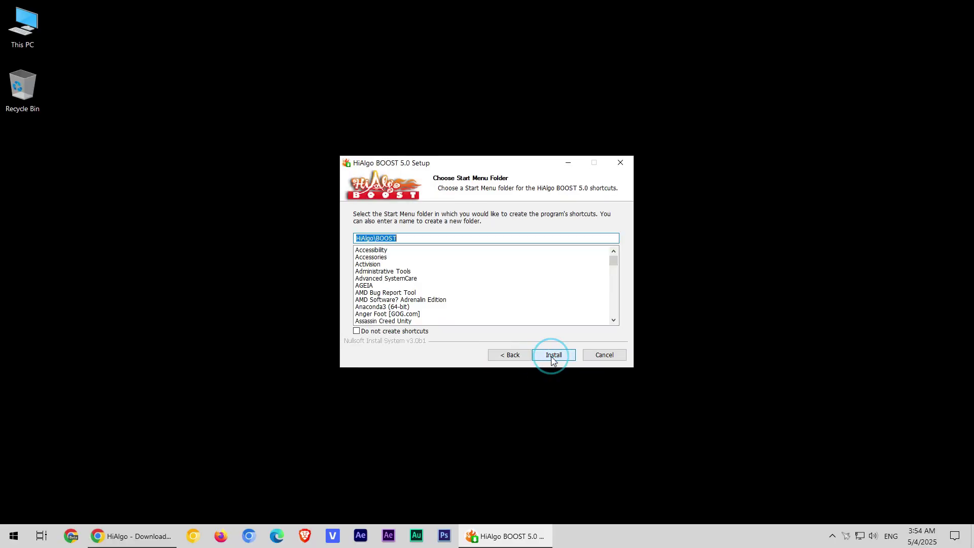
# Install BOOST 5.0 with the default Start Menu folder and apply the latest-fixes update.
pyautogui.click(554, 355)
pyautogui.click(553, 354)
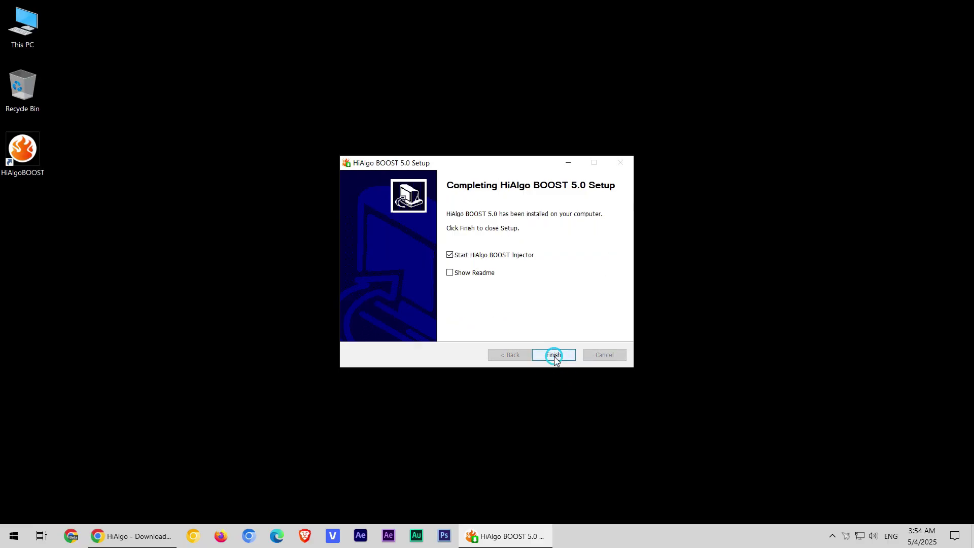
pyautogui.click(554, 357)
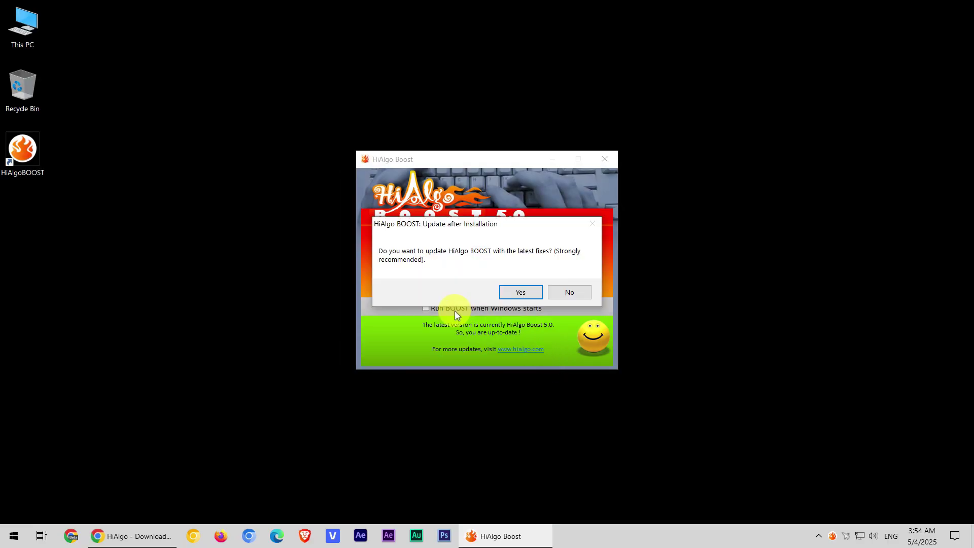
pyautogui.click(513, 294)
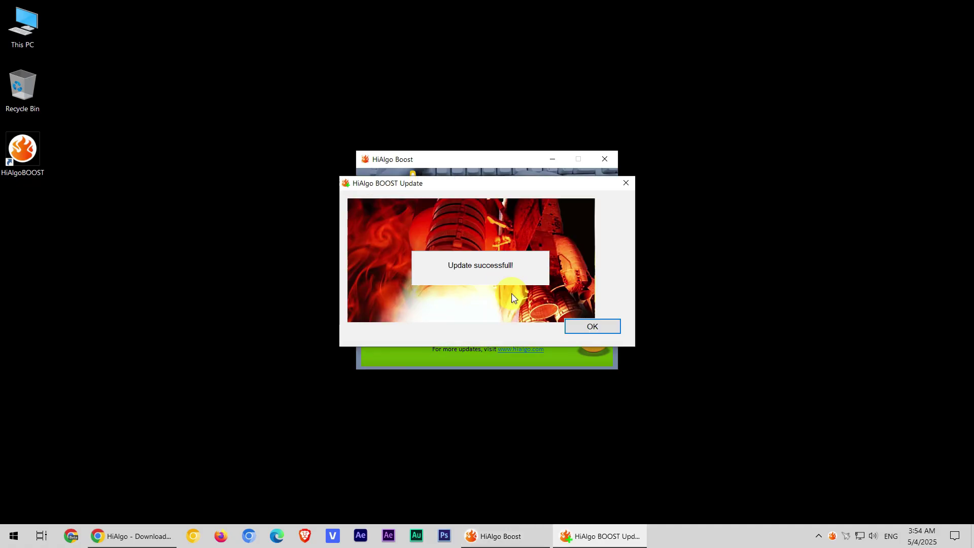
pyautogui.click(593, 326)
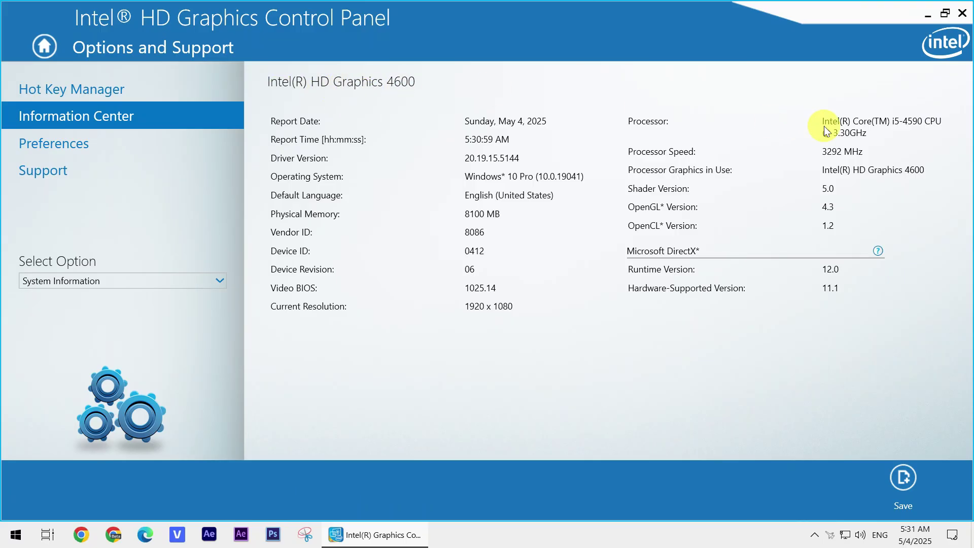
# Close the Intel HD Graphics Control Panel and launch Far Cry 3 from its desktop icon.
pyautogui.click(964, 16)
pyautogui.doubleClick(475, 195)
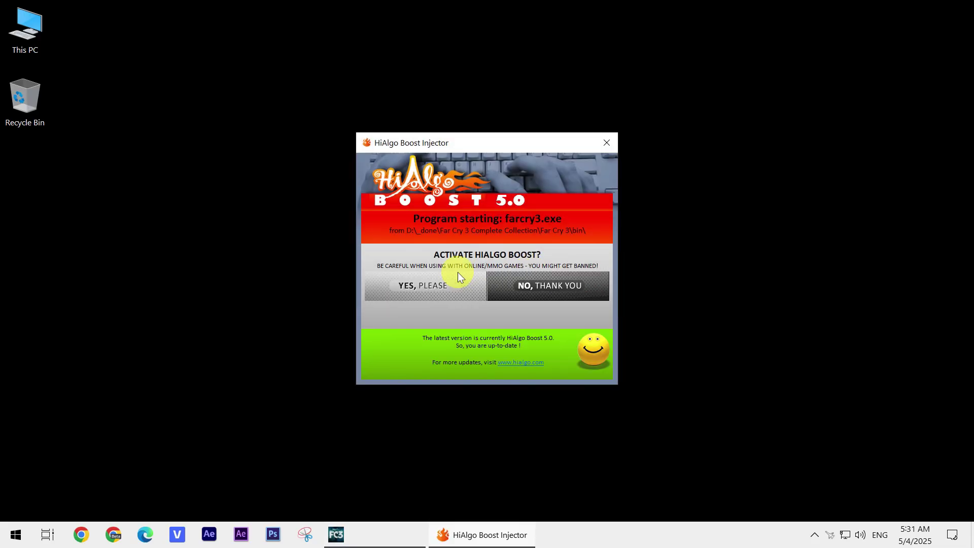
# Answer YES, PLEASE in the HiAlgo Boost Injector dialog to boost Far Cry 3.
pyautogui.click(432, 292)
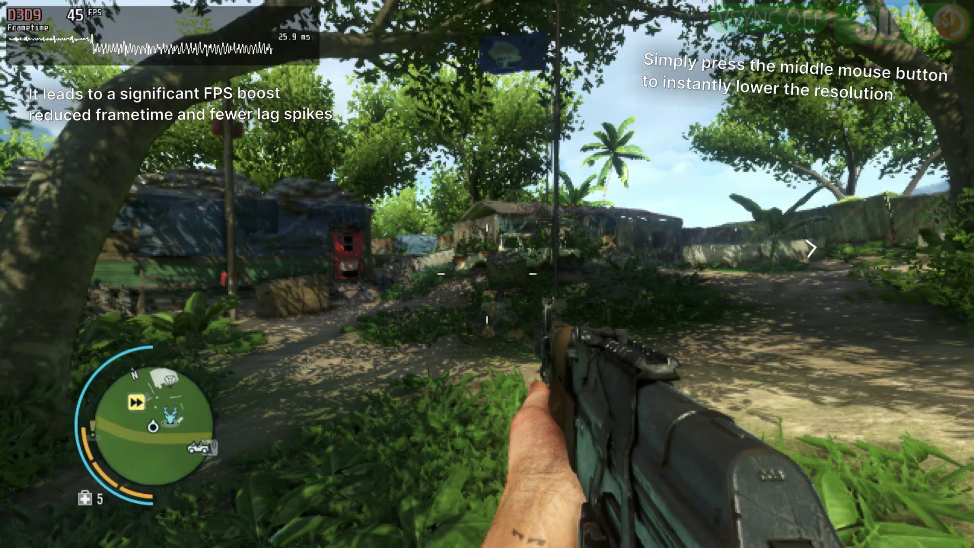
# Toggle Far Cry 3 rendering between 100% and 50% resolution five times, ending at 50%.
pyautogui.middleClick(487, 274)
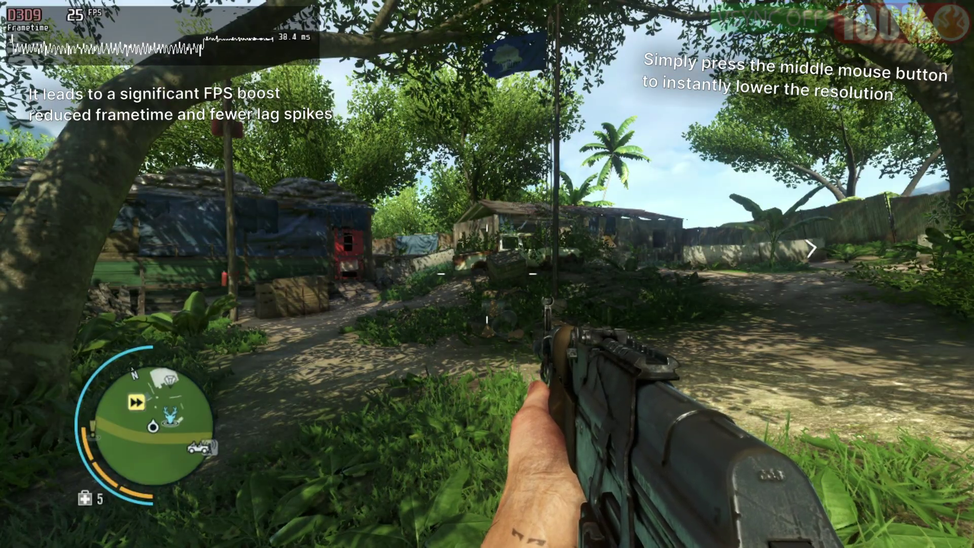
pyautogui.middleClick(487, 274)
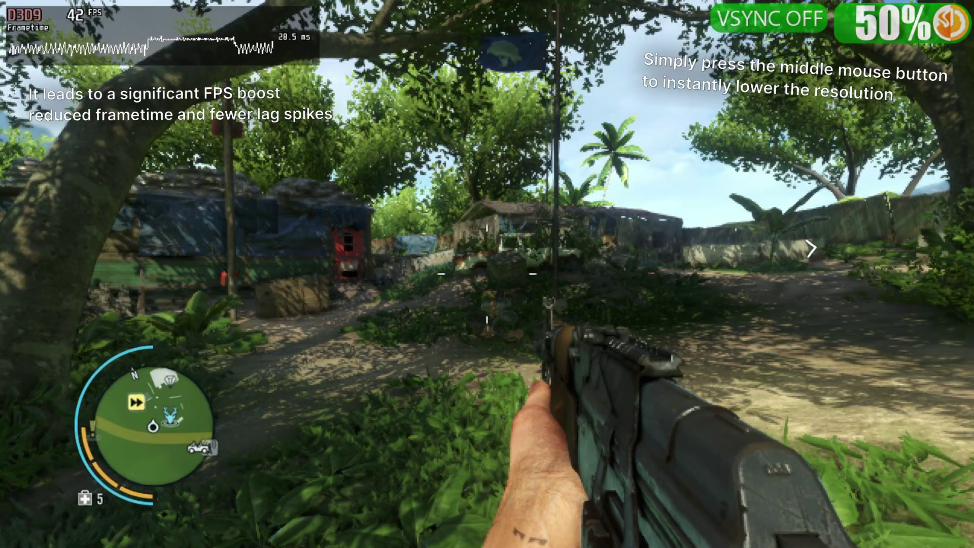
pyautogui.middleClick(487, 274)
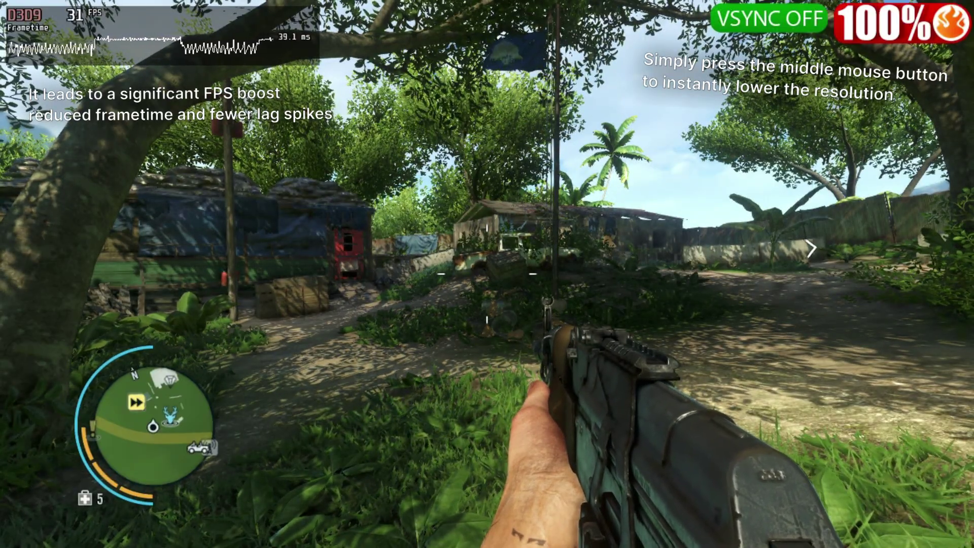
pyautogui.middleClick(487, 274)
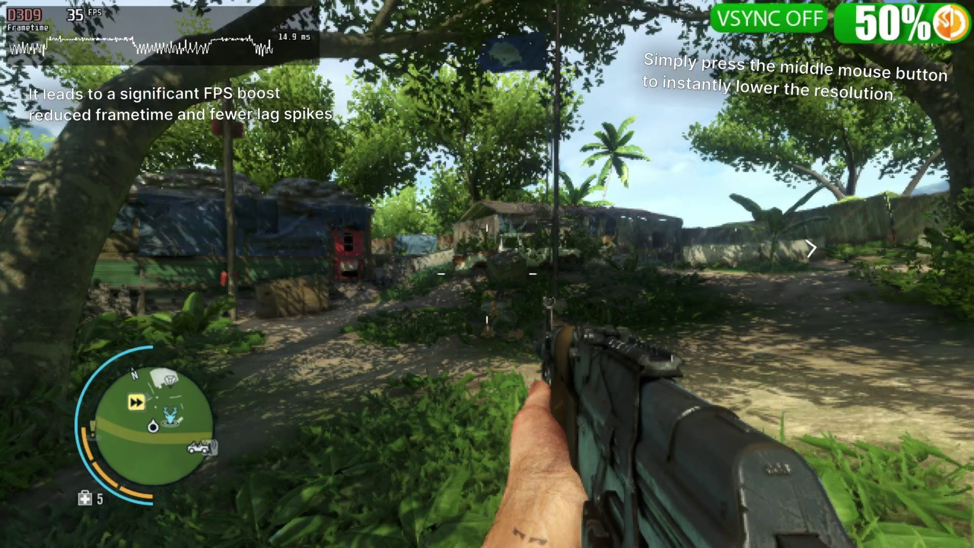
pyautogui.middleClick(487, 274)
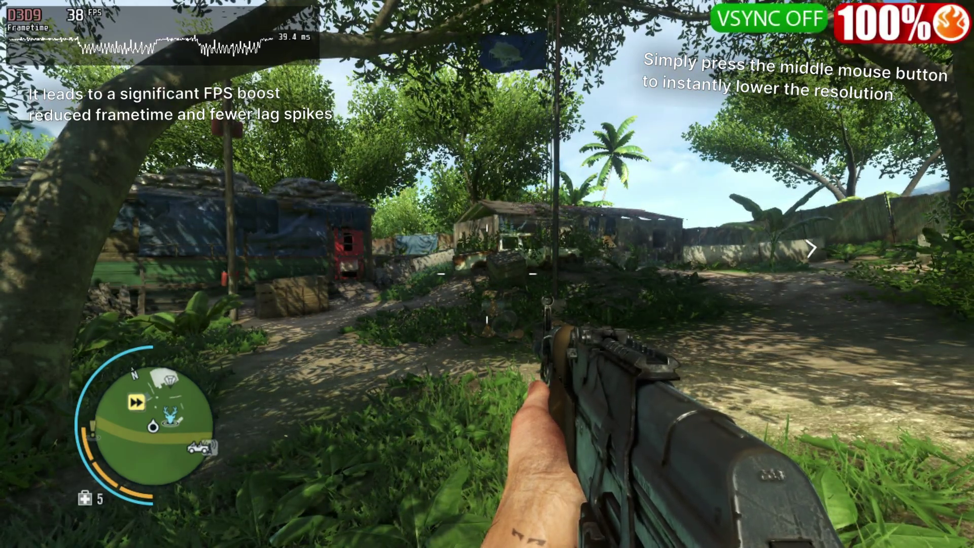
pyautogui.middleClick(487, 274)
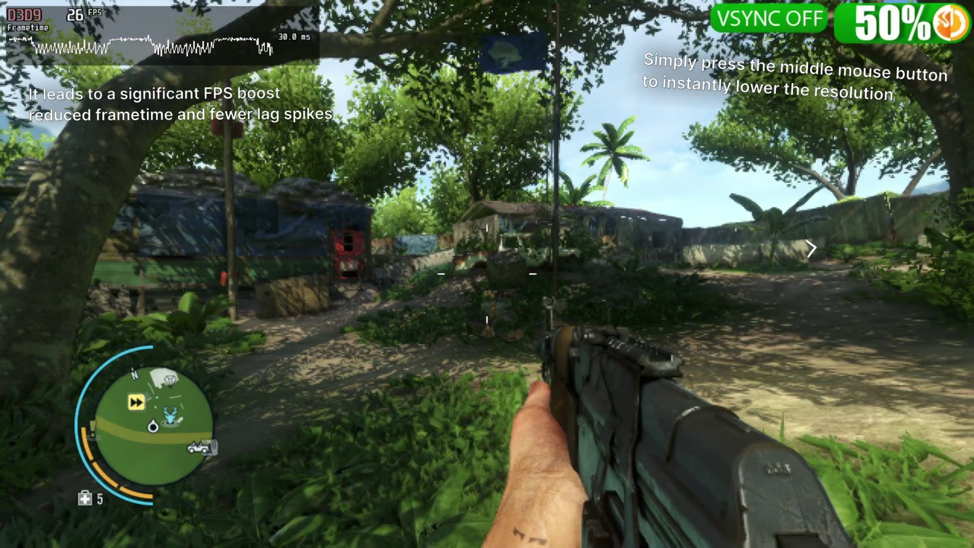
pyautogui.middleClick(487, 274)
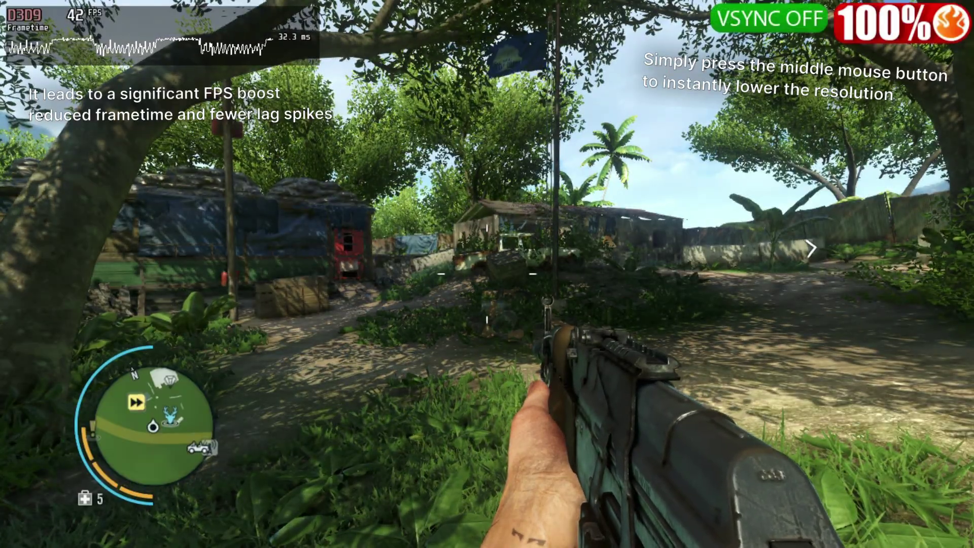
pyautogui.middleClick(487, 275)
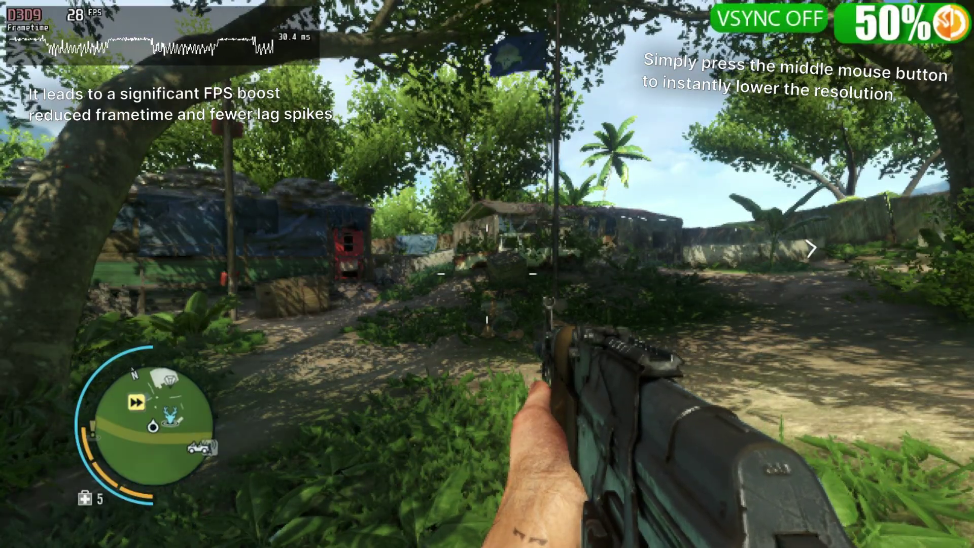
pyautogui.middleClick(487, 275)
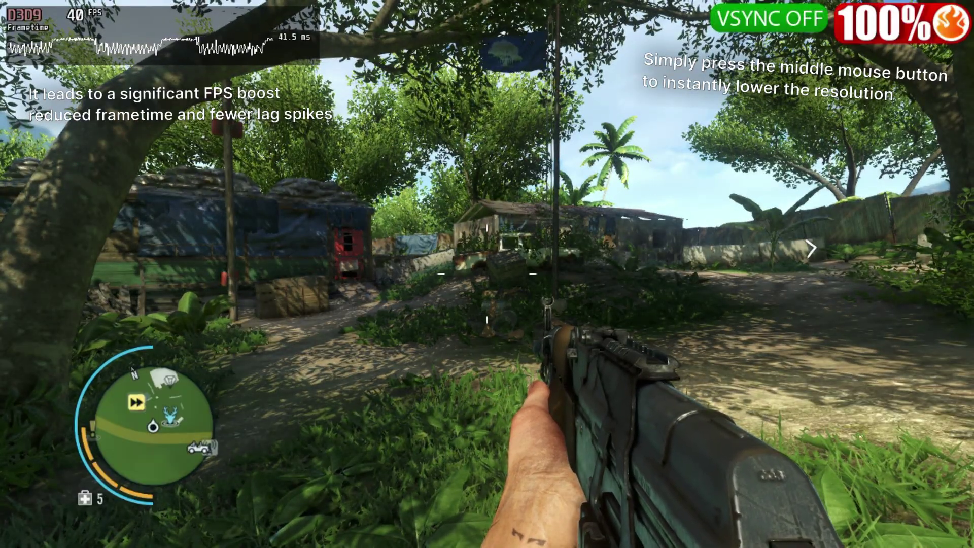
pyautogui.middleClick(487, 274)
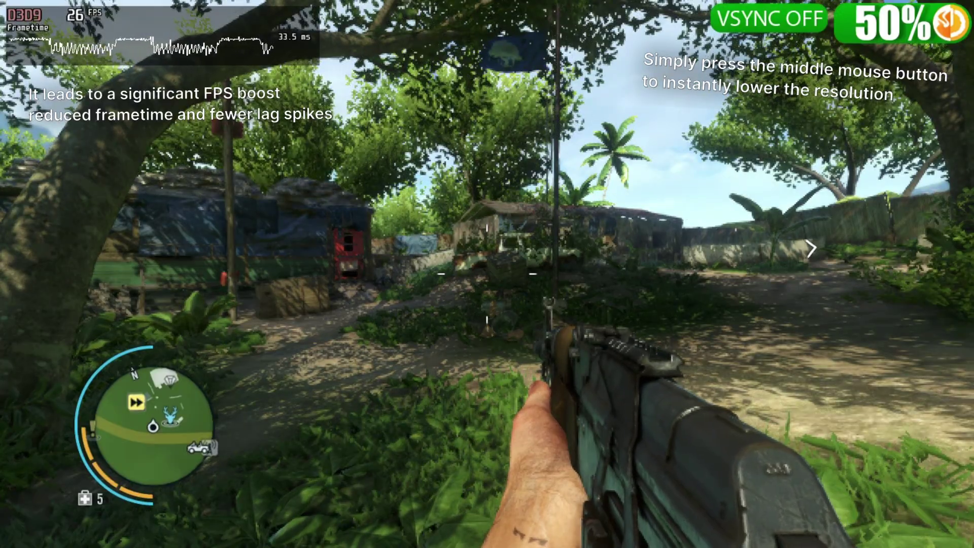